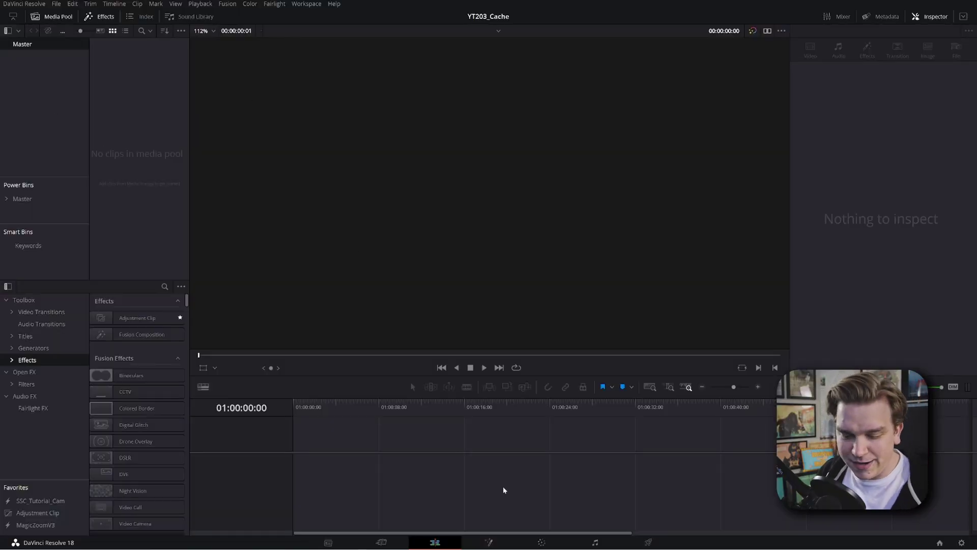
Step: Open Project Settings and scroll through Master Settings to find the render cache format
left_click(56, 4)
left_click(81, 176)
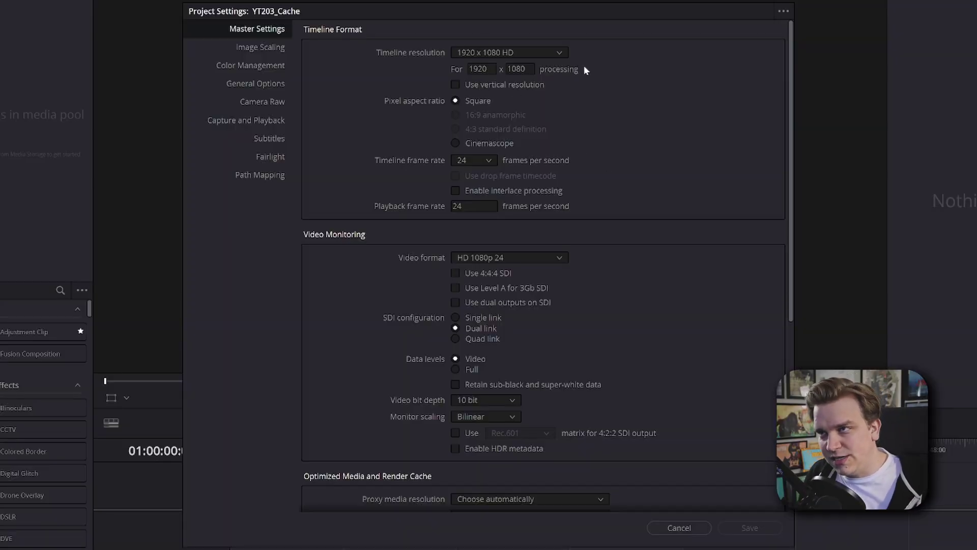
scroll(624, 168, "down", 2)
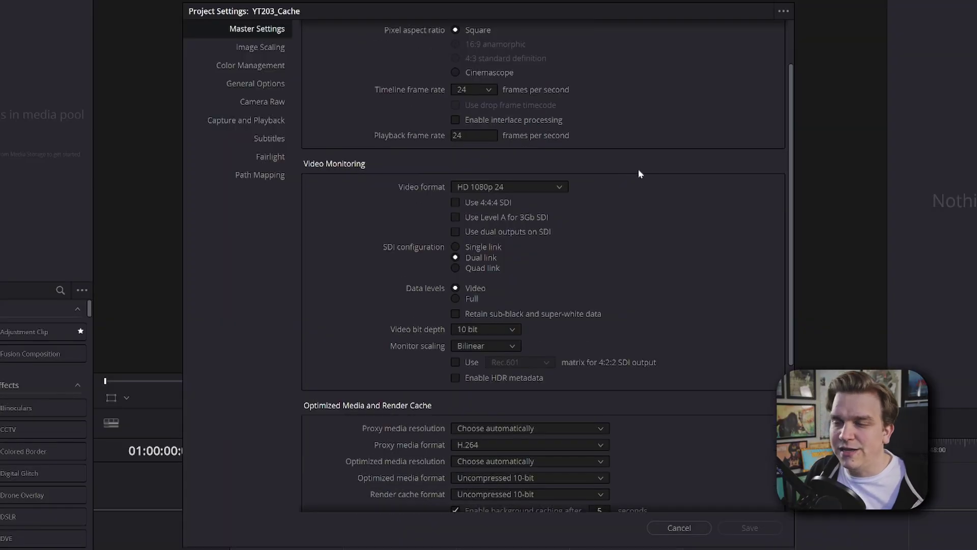
scroll(660, 168, "up", 1)
scroll(660, 173, "down", 5)
scroll(662, 179, "down", 1)
scroll(670, 199, "up", 6)
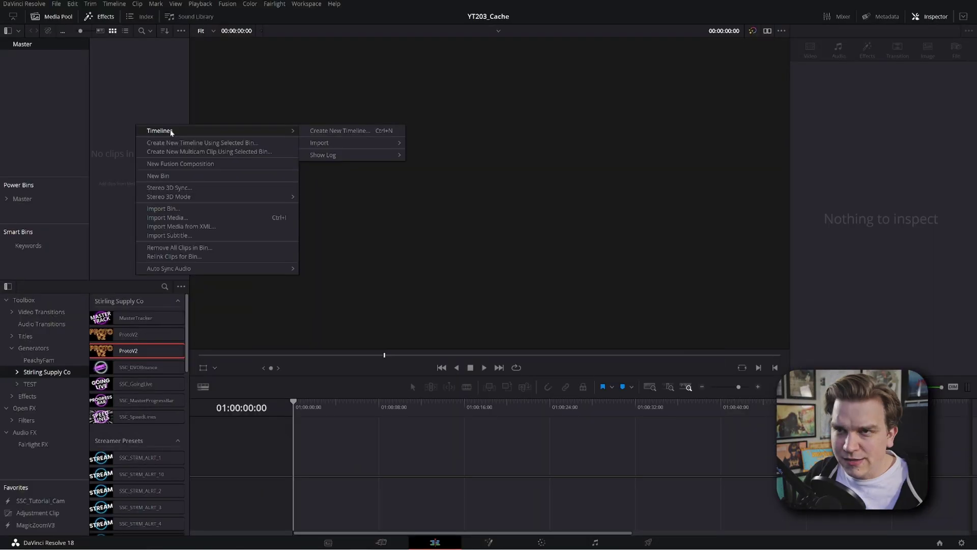
Step: Create the 8k timeline with custom format settings at 7680 x 4320 8K Ultra HD
left_click(347, 132)
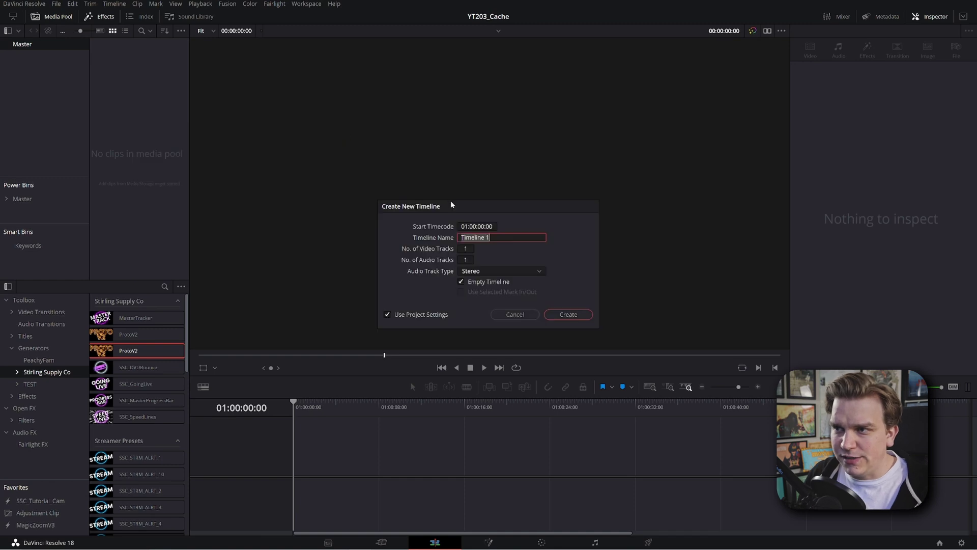
left_click(422, 314)
left_click(459, 229)
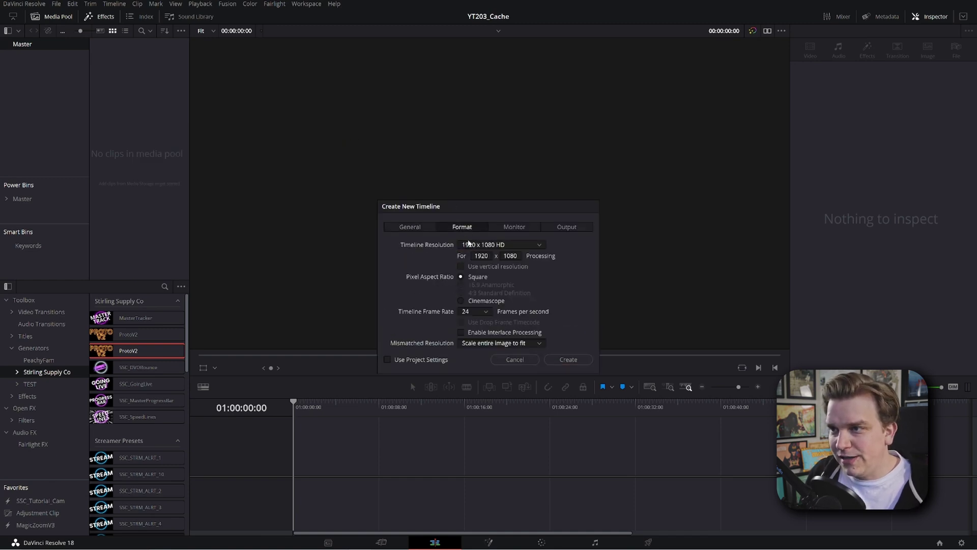
left_click(482, 248)
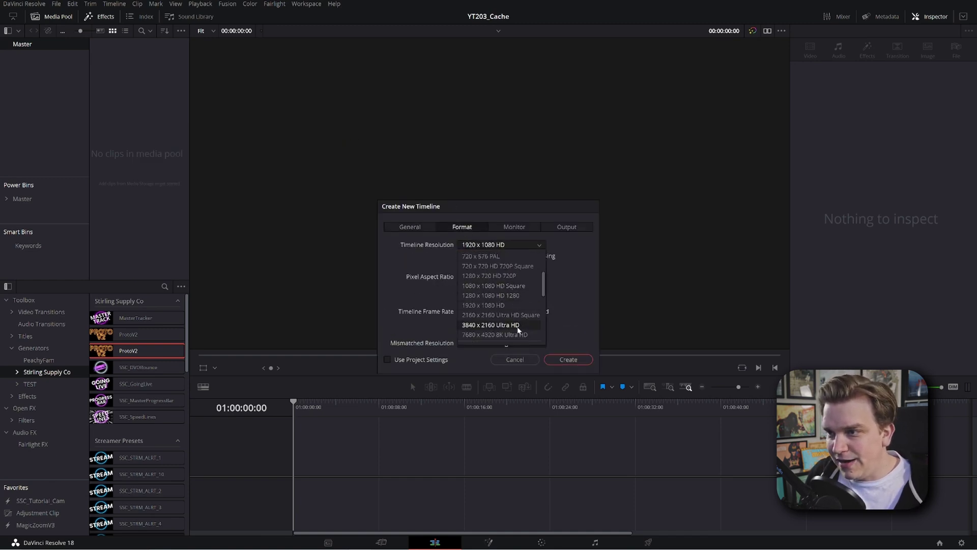
left_click(514, 334)
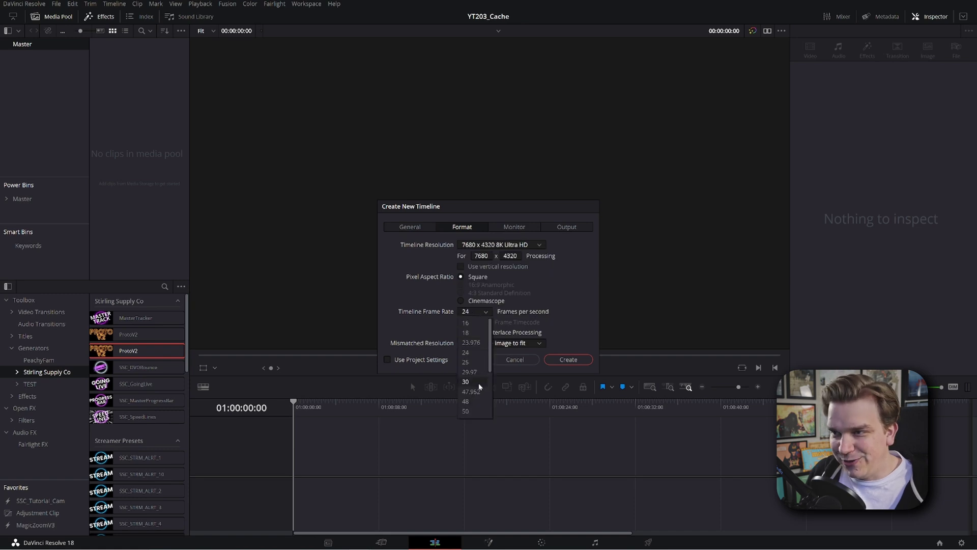
left_click(568, 360)
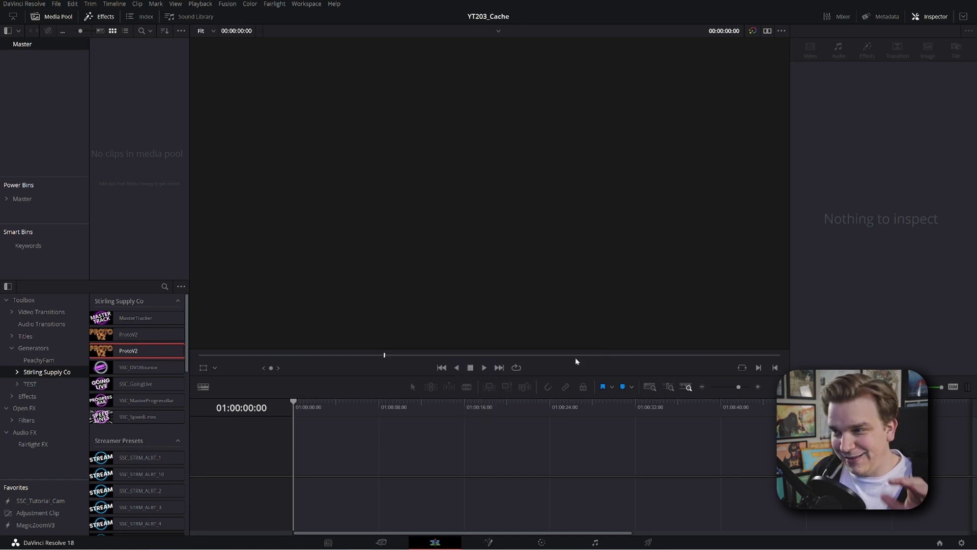
Step: Drop ProtoV2 onto Video 1, switch its Source to Text, and play the fiery TEXT
left_click_drag(142, 352, 296, 466)
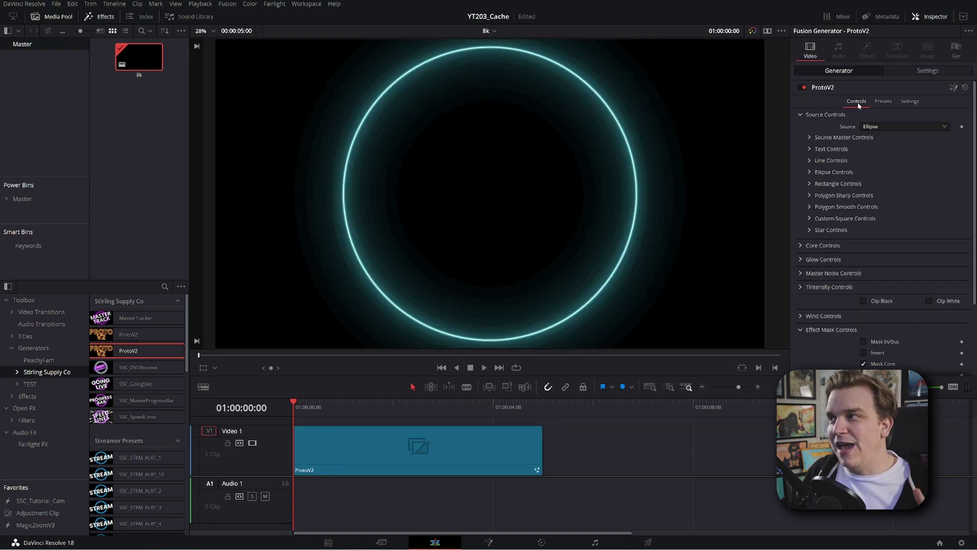
left_click(873, 139)
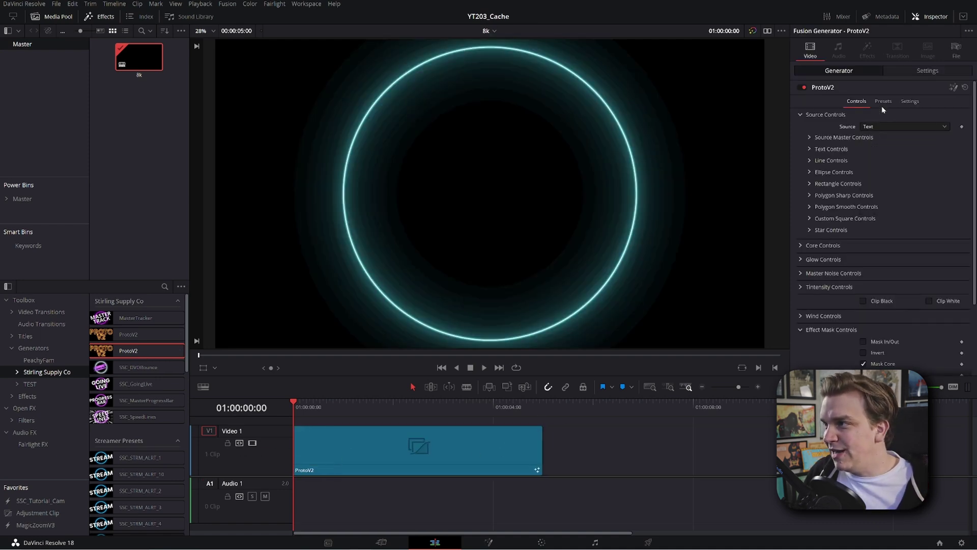
left_click(883, 102)
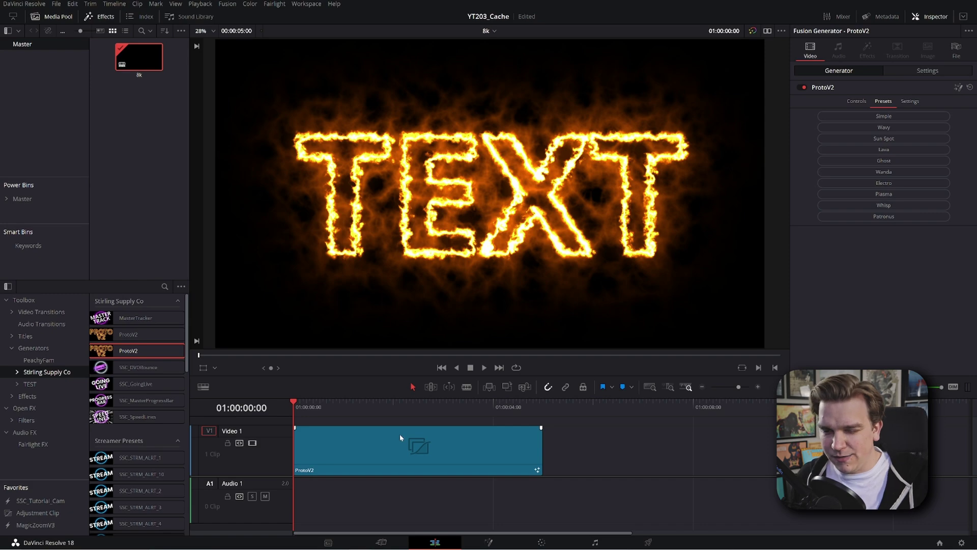
key("space")
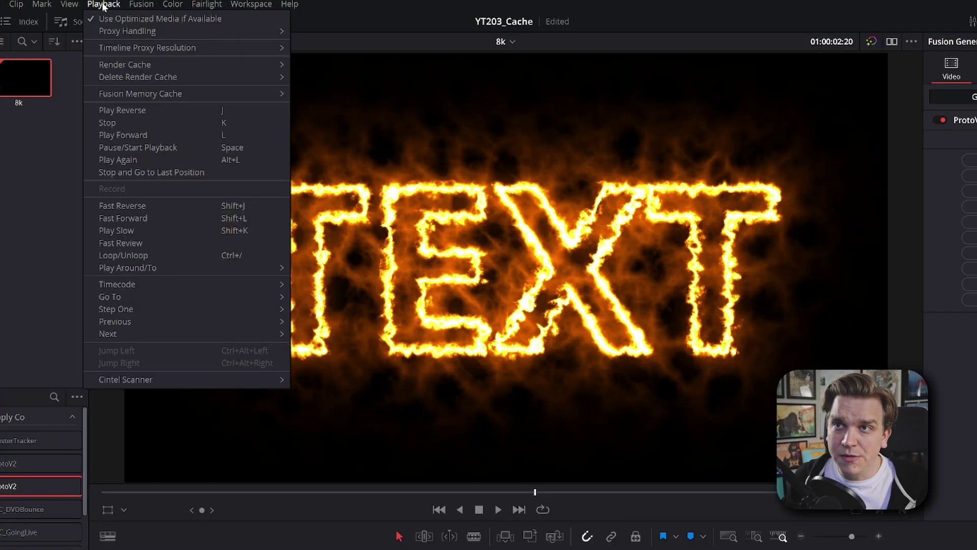
Step: Set Playback > Render Cache to Smart and return the playhead to the timeline start
mouse_move(132, 50)
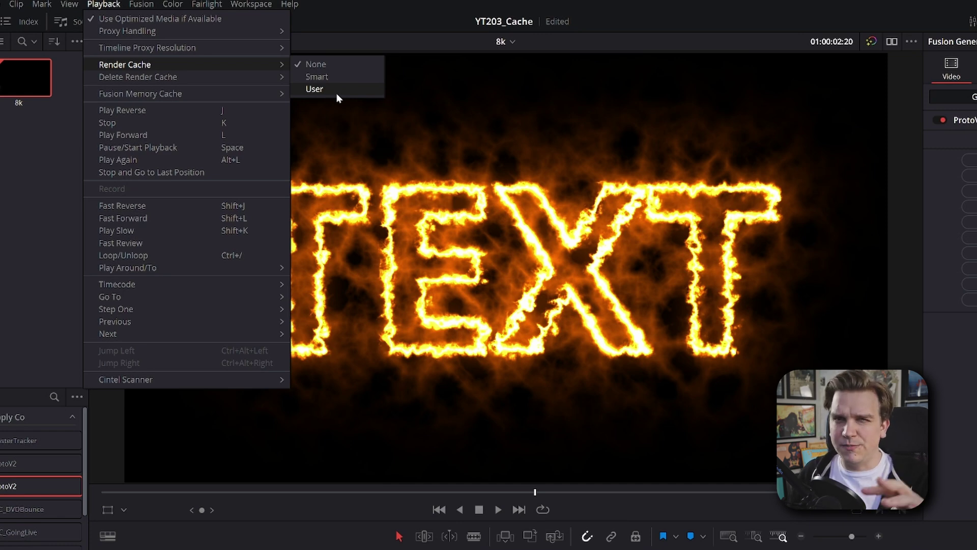
left_click(341, 81)
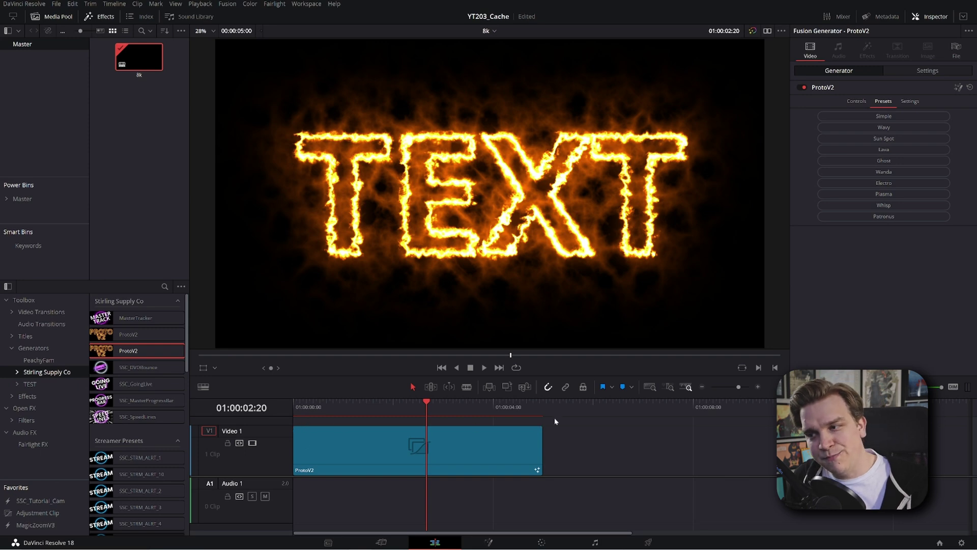
left_click_drag(302, 413, 264, 426)
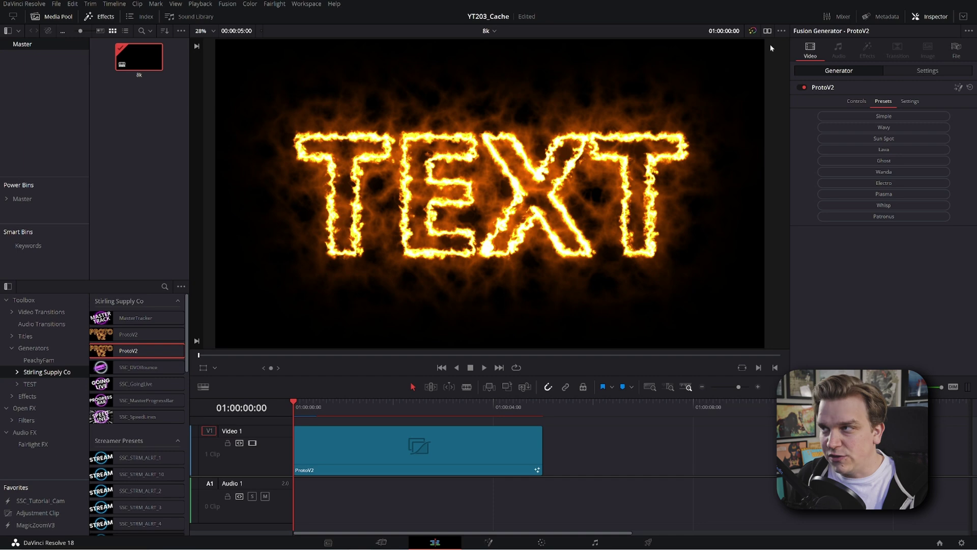
Step: Check the viewer options, then play the cached TEXT clip, now reaching 30 fps
left_click(782, 31)
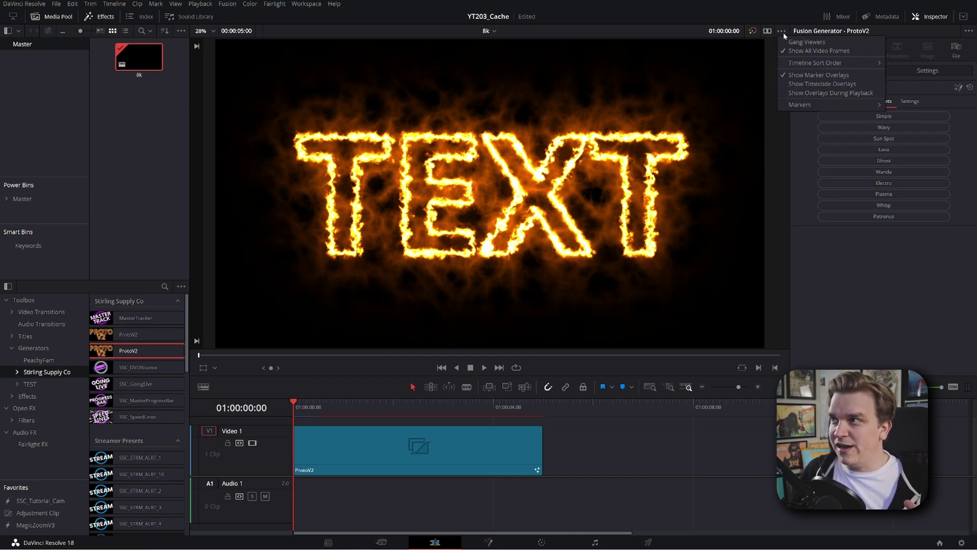
left_click(607, 454)
key("space")
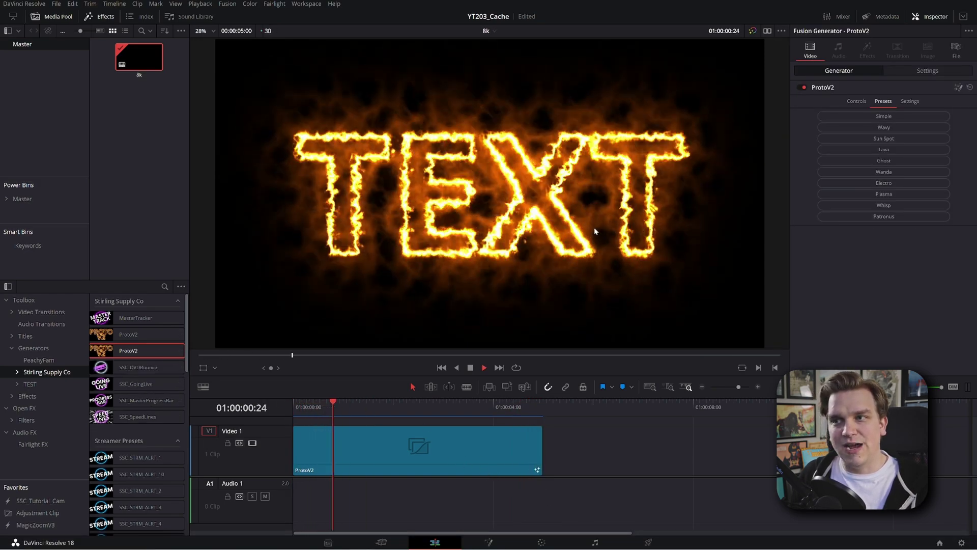
Step: Stop playback, lower Master Noise Wind Speed from 3.31 to 0.31, and replay from the start
key("space")
left_click(857, 100)
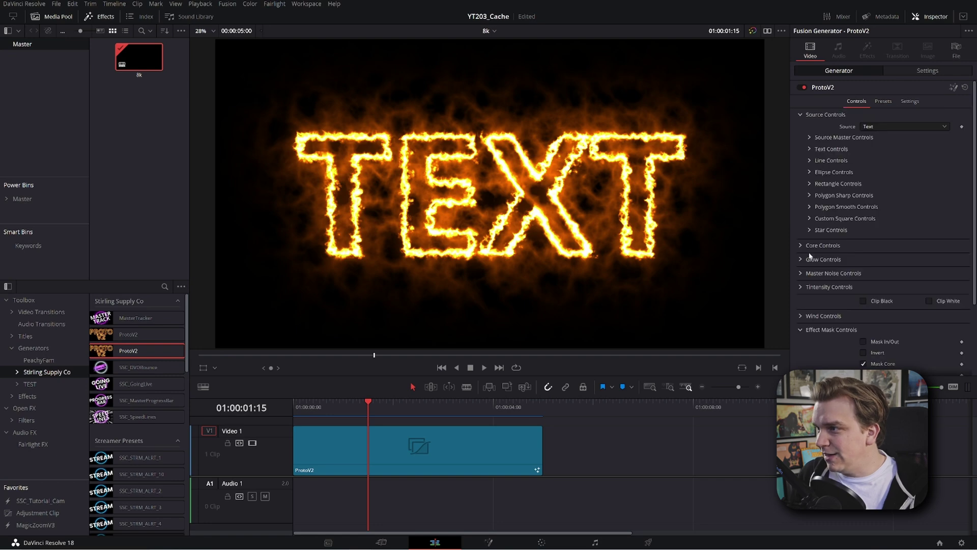
left_click(802, 274)
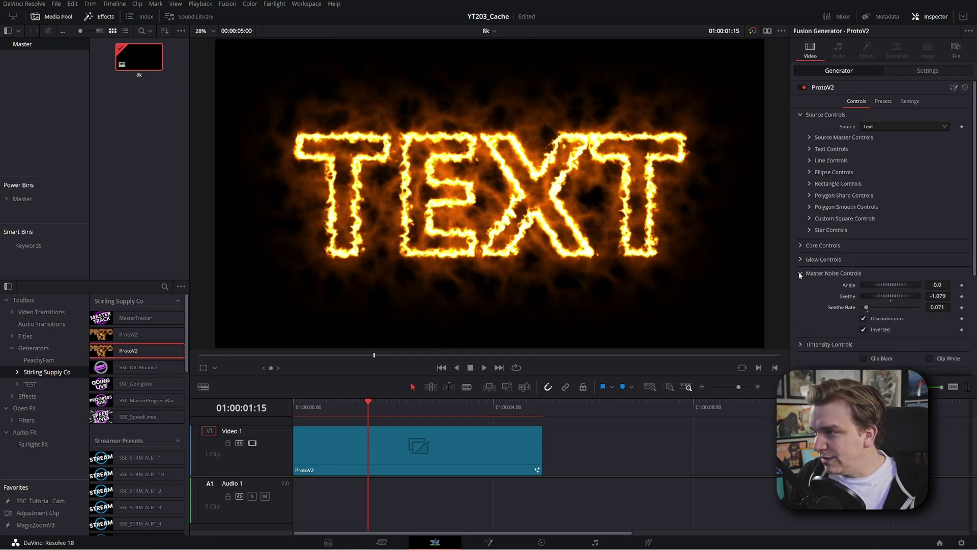
scroll(801, 280, "down", 2)
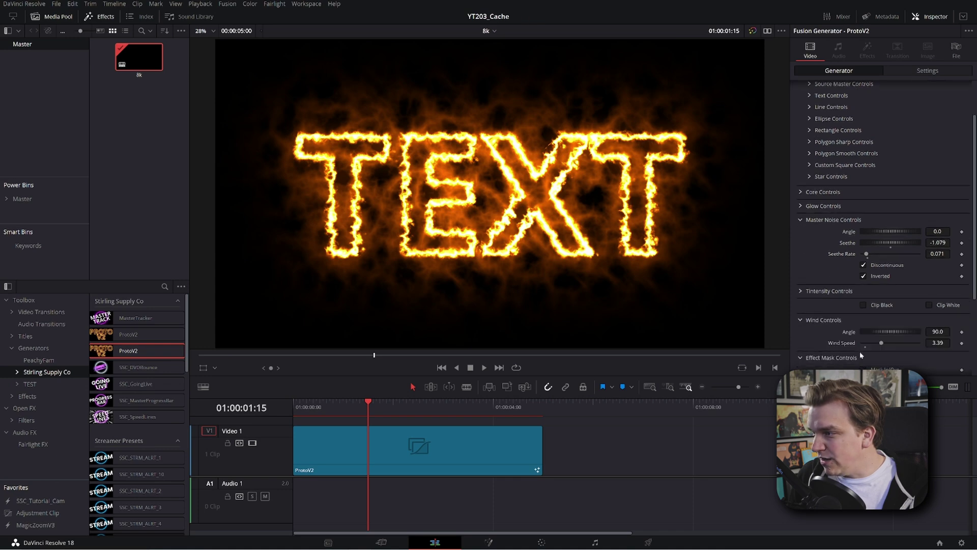
left_click_drag(875, 346, 863, 346)
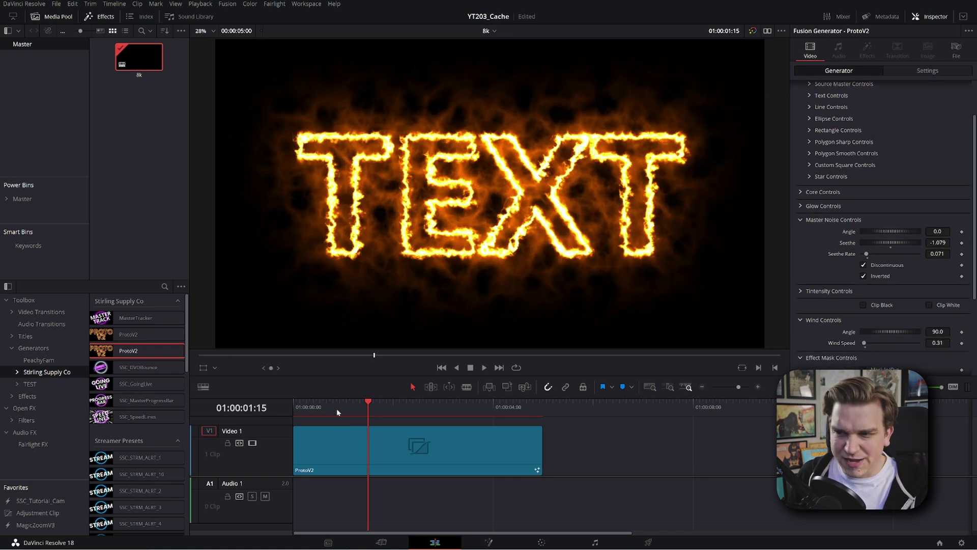
key("Home")
key("space")
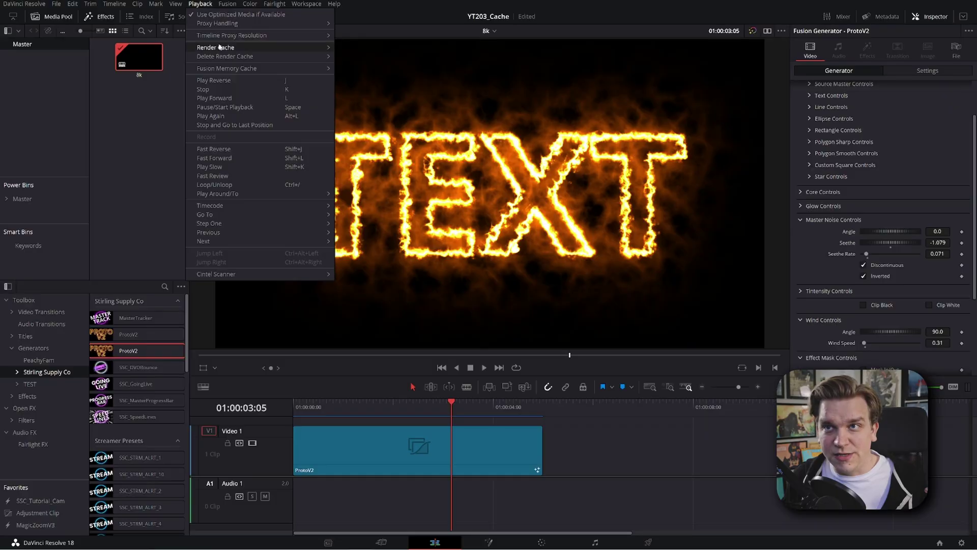
mouse_move(220, 48)
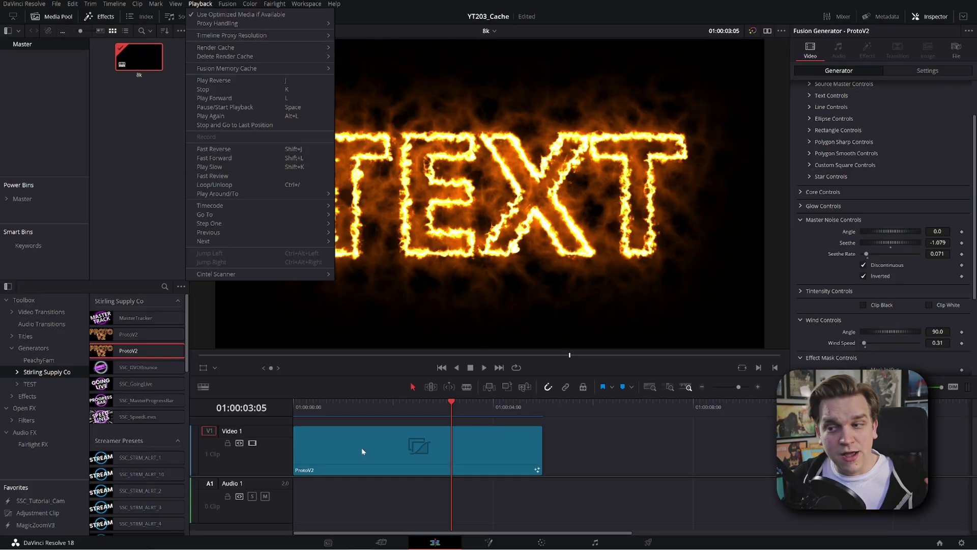
right_click(335, 445)
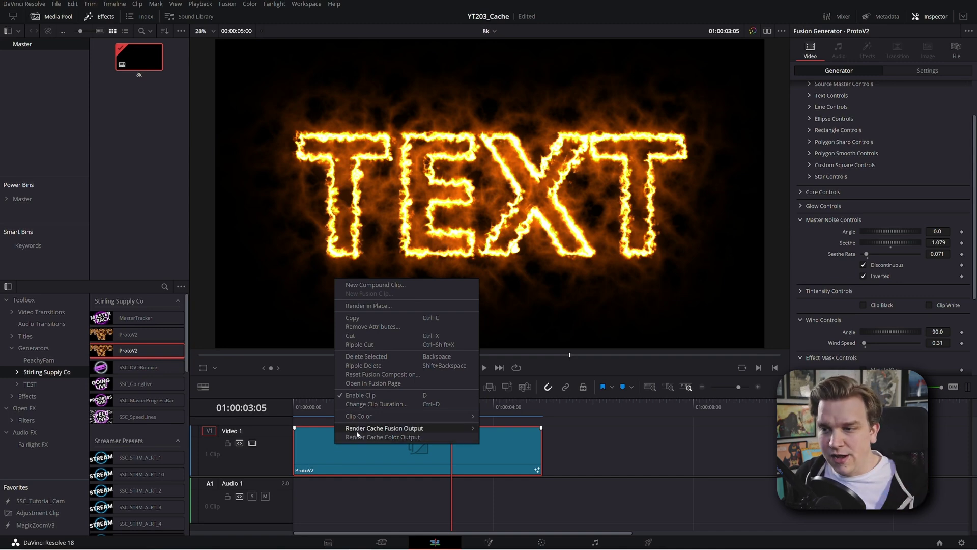
mouse_move(358, 434)
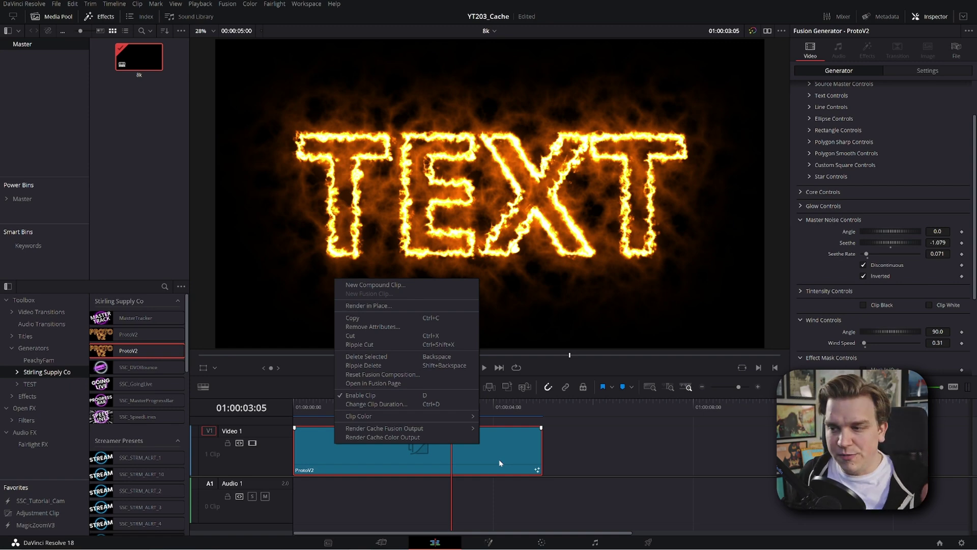
left_click(567, 444)
left_click(390, 403)
left_click(303, 399)
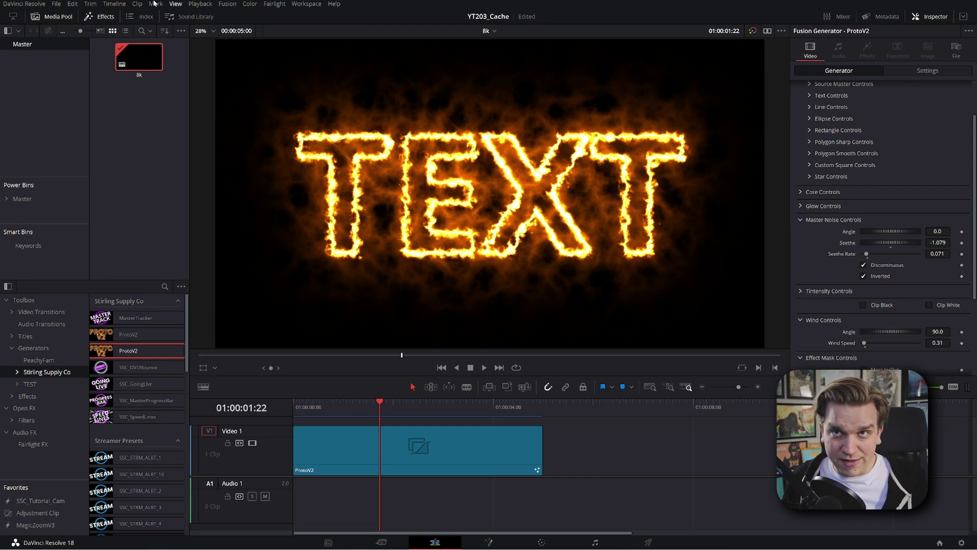
left_click(72, 3)
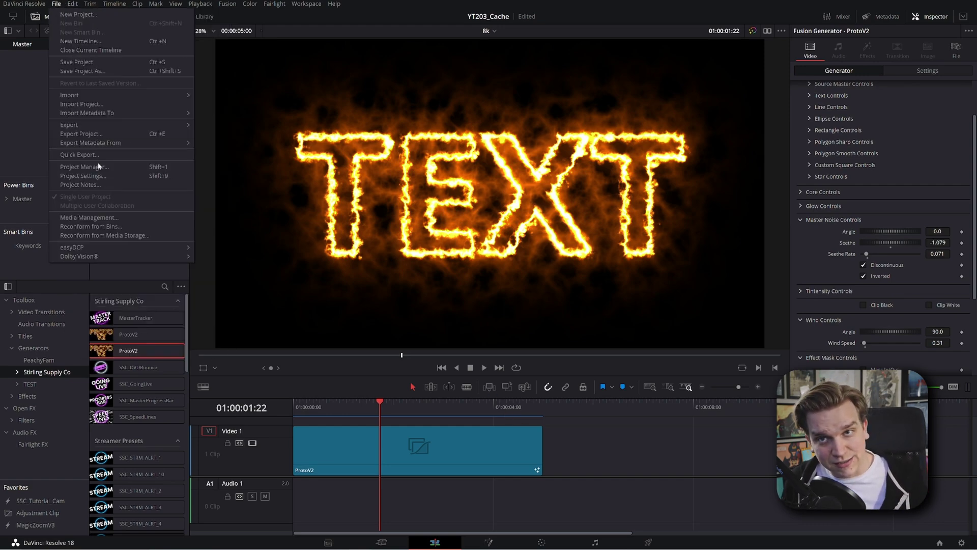
left_click(102, 172)
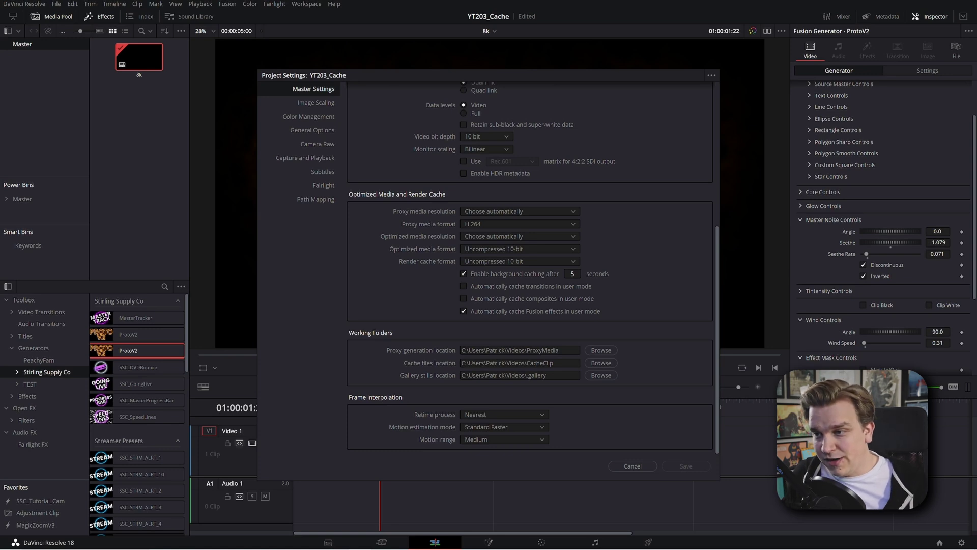
left_click(532, 362)
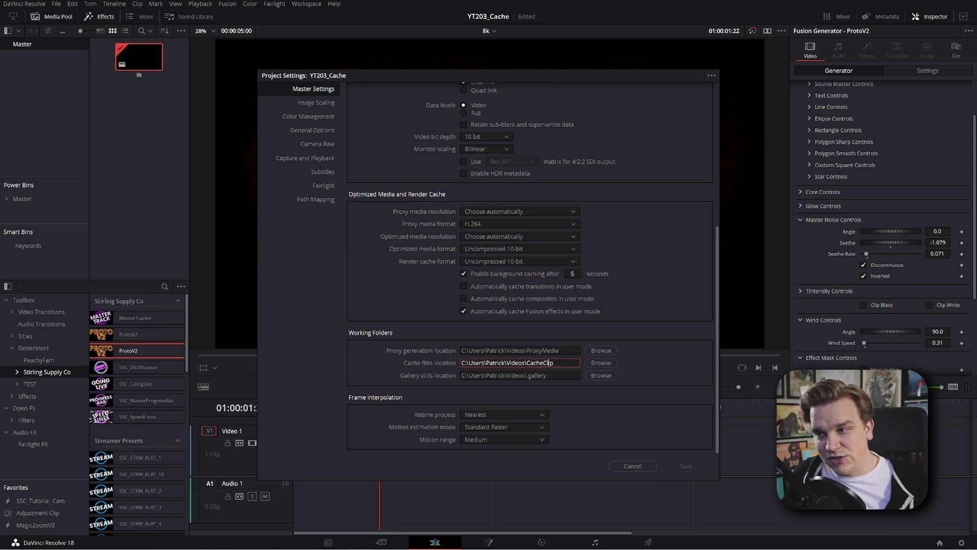
Step: Close Project Settings without saving and review the Playback > Render Cache and Delete Render Cache options
left_click(633, 466)
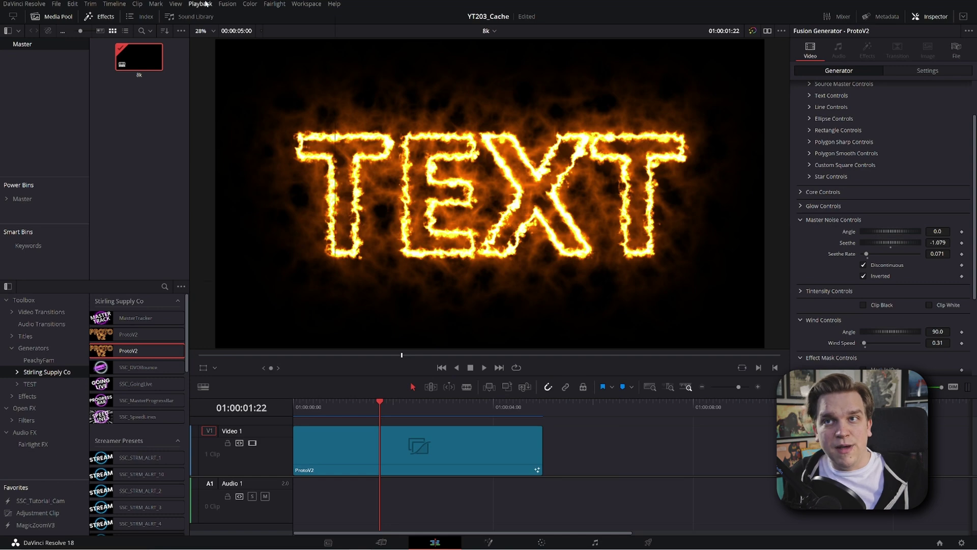
left_click(206, 6)
mouse_move(215, 47)
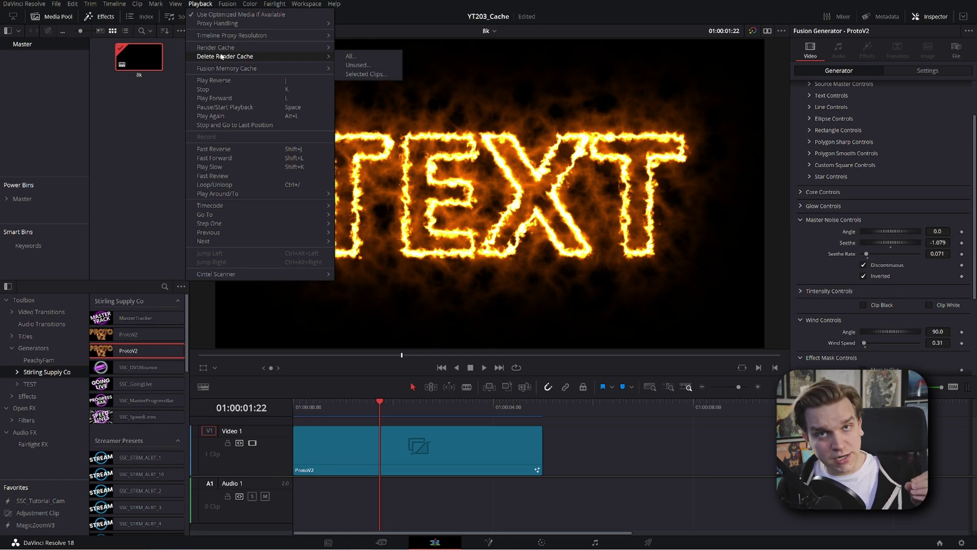
left_click(200, 3)
left_click(114, 4)
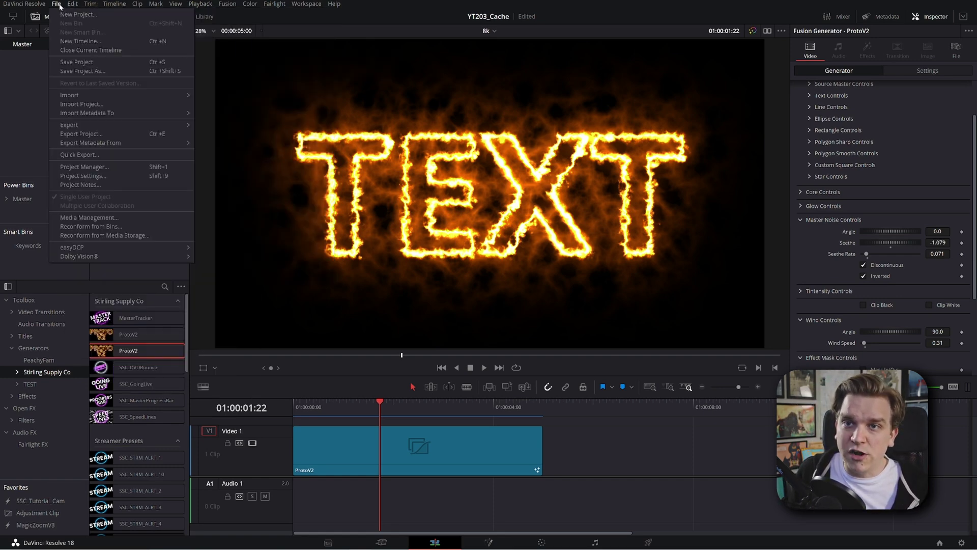
Step: Open Project Settings from the File menu to reach Master Settings
left_click(102, 176)
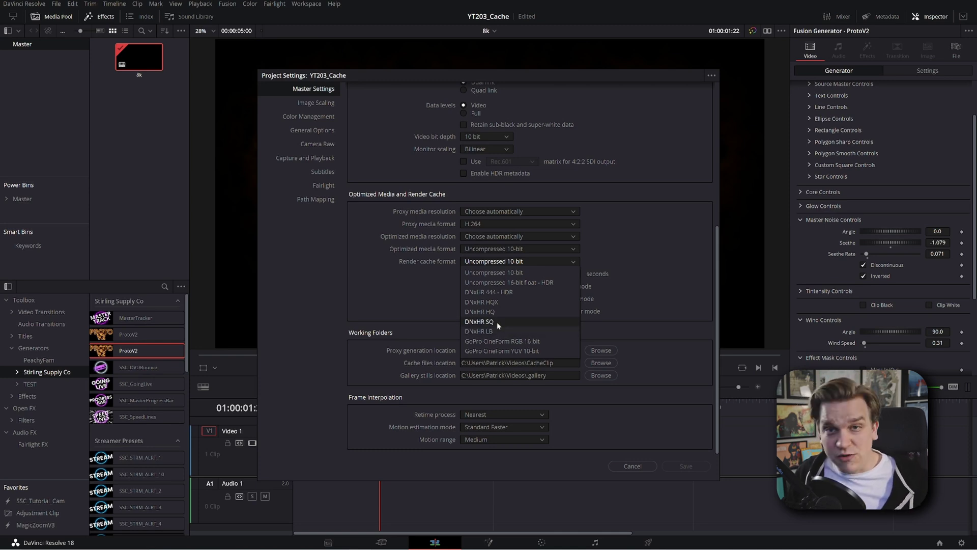
Step: Set render cache format to DNxHR SQ and optimized media format to DNxHR HQ
left_click(497, 322)
left_click(474, 249)
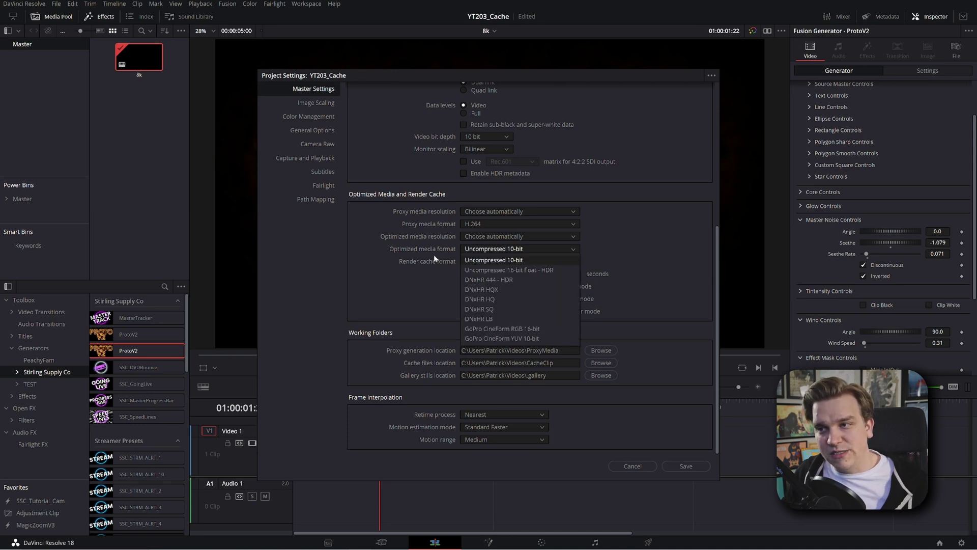
left_click(500, 308)
left_click(480, 250)
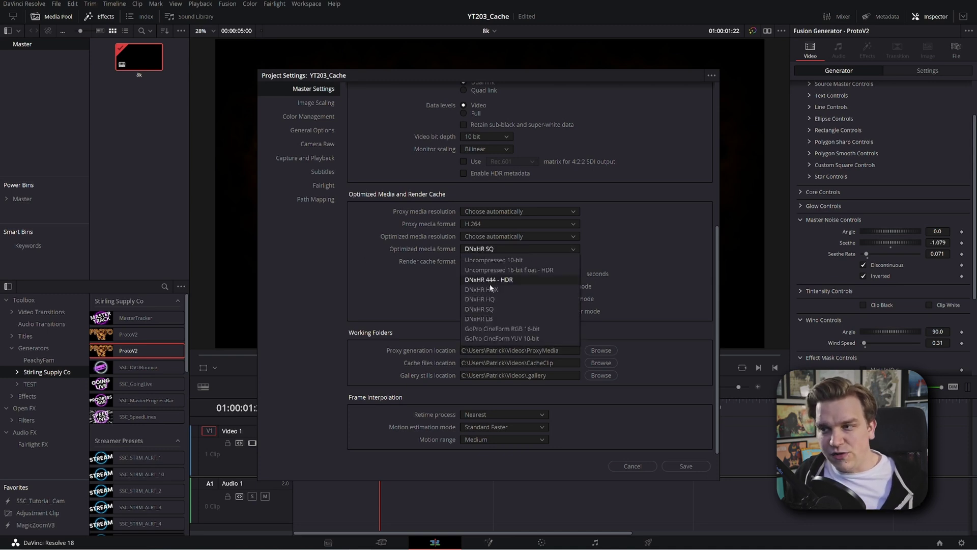
left_click(487, 304)
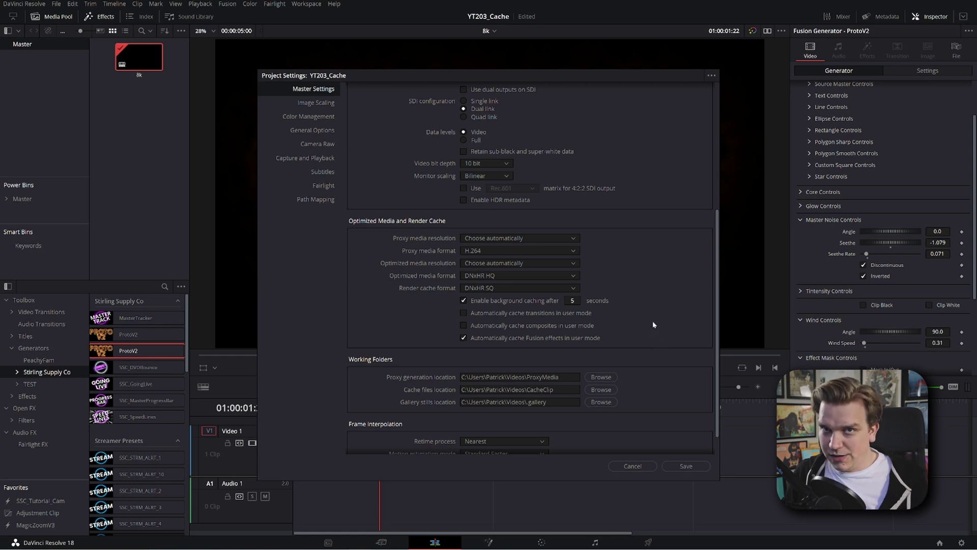
Step: Set timeline resolution to 3840 x 2160 Ultra HD and frame rate to 30 fps
scroll(653, 321, "up", 5)
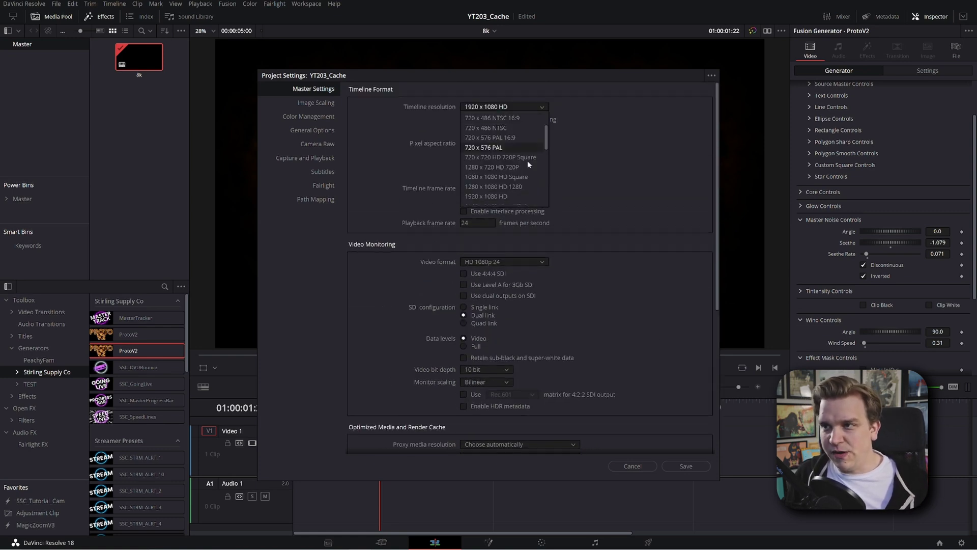
scroll(519, 190, "down", 3)
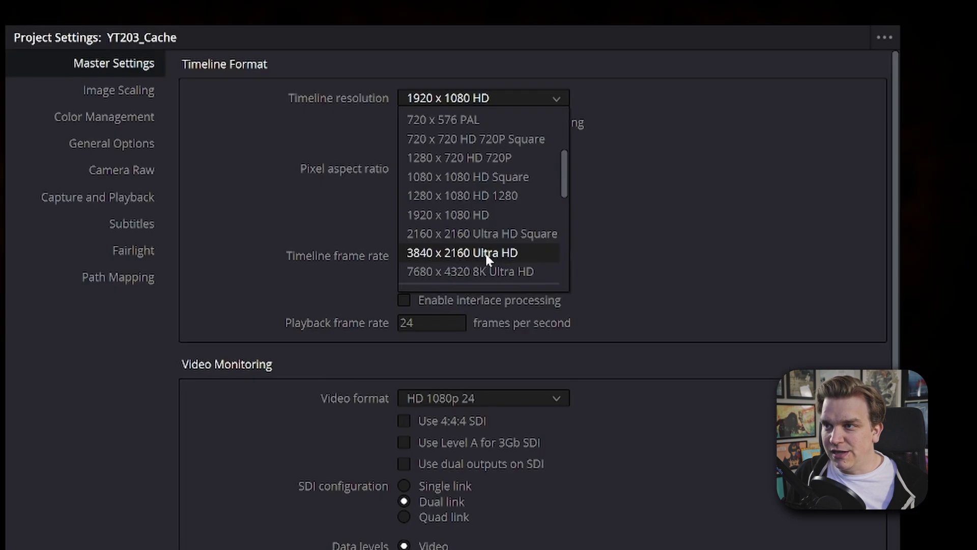
left_click(486, 253)
left_click(448, 256)
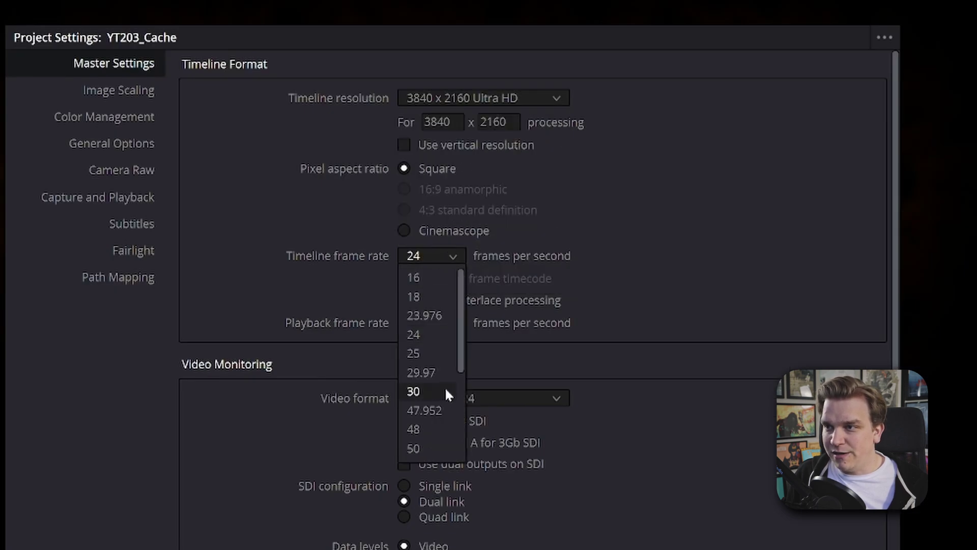
left_click(423, 392)
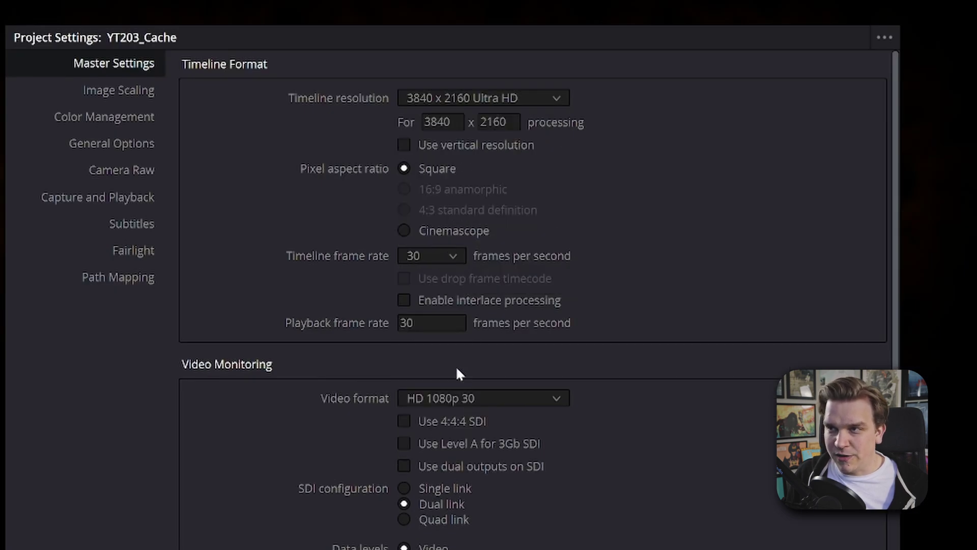
Step: Save the current settings as the default preset, confirming the update and frame-rate change
left_click(882, 45)
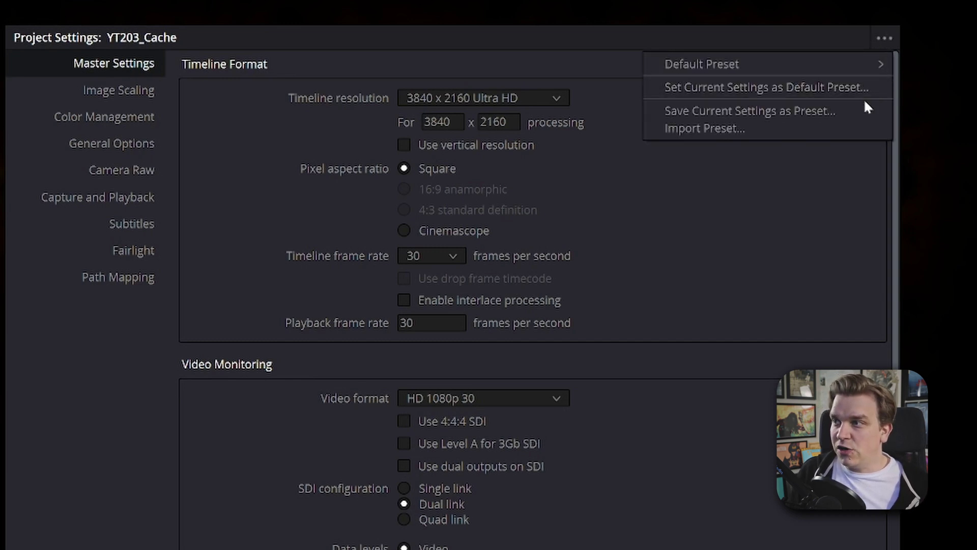
left_click(807, 88)
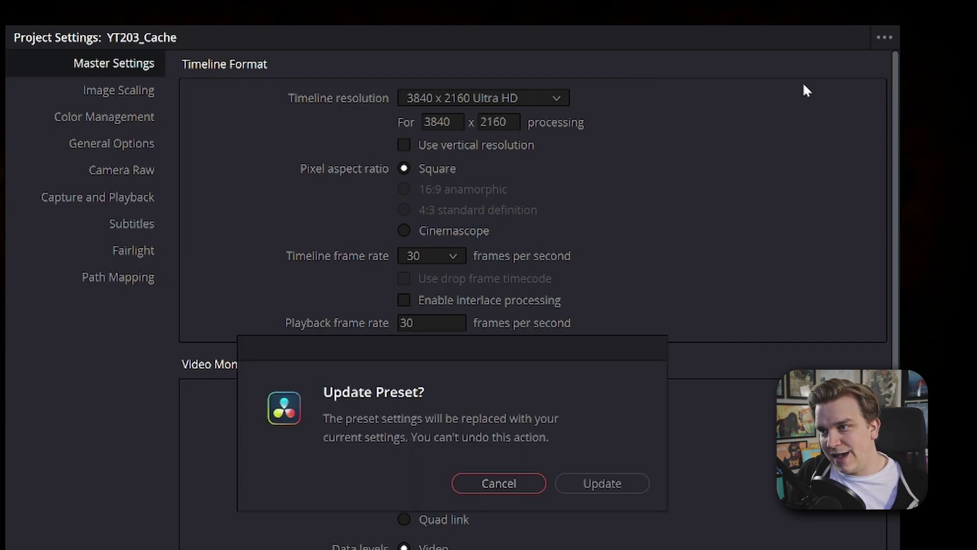
left_click(617, 494)
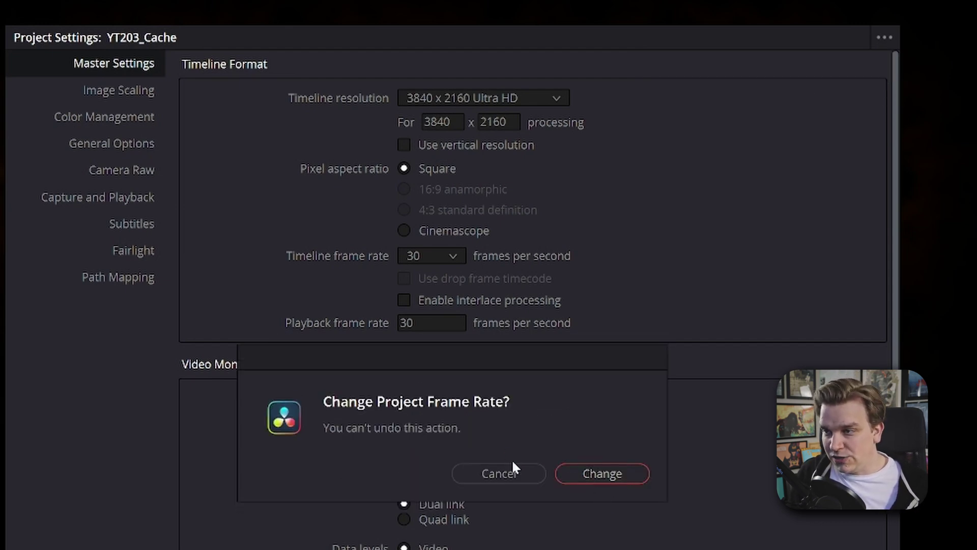
left_click(617, 479)
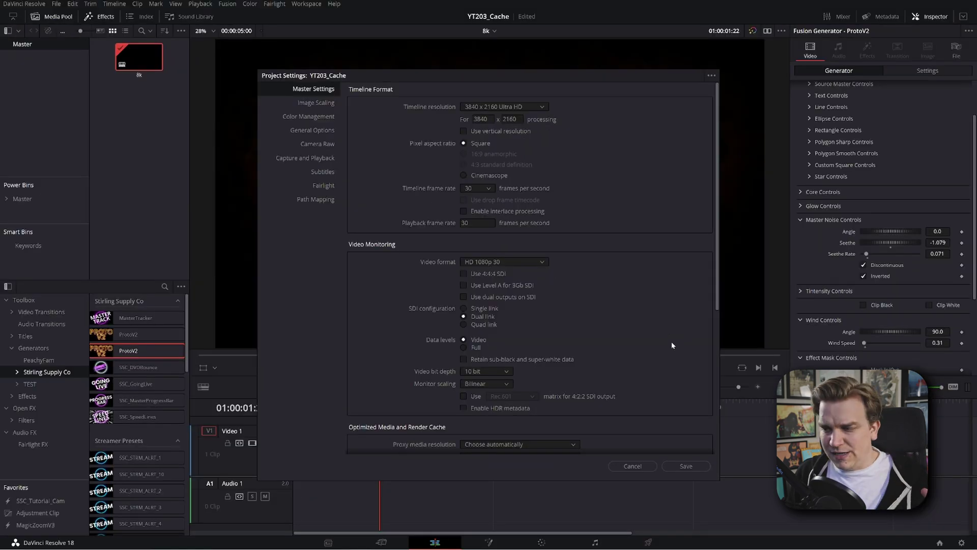
Step: Save the Project Settings and return to the 8K fire TEXT timeline
left_click(686, 466)
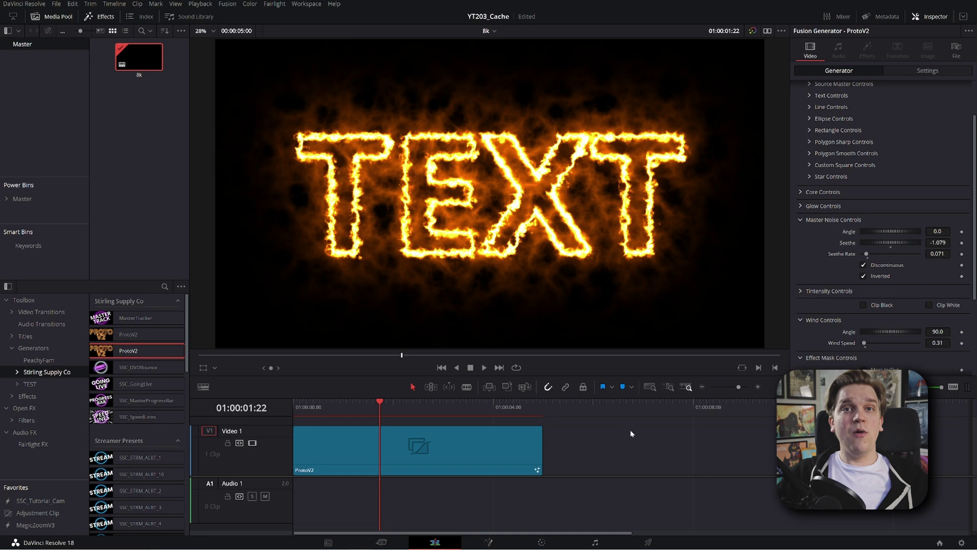